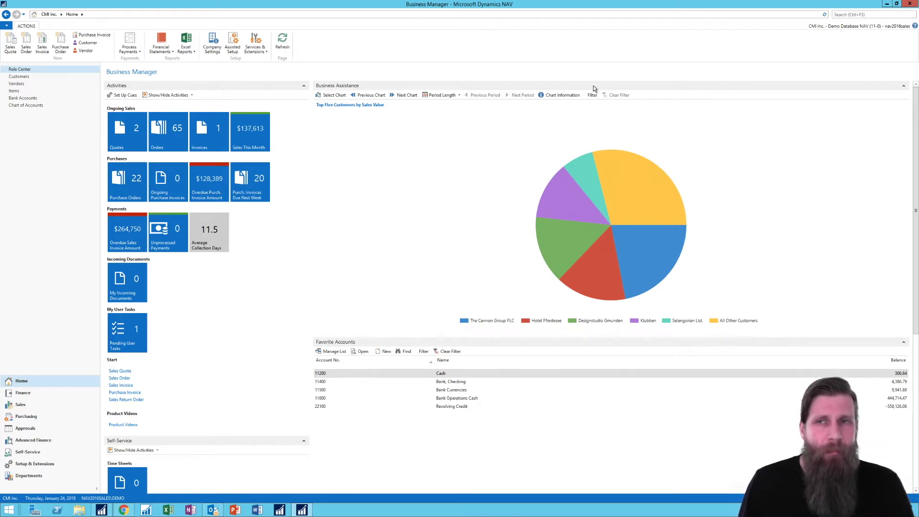
- Open Service Connections and select the Envestnet Yodlee Bank Feeds Service entry
left_click(258, 51)
left_click(267, 68)
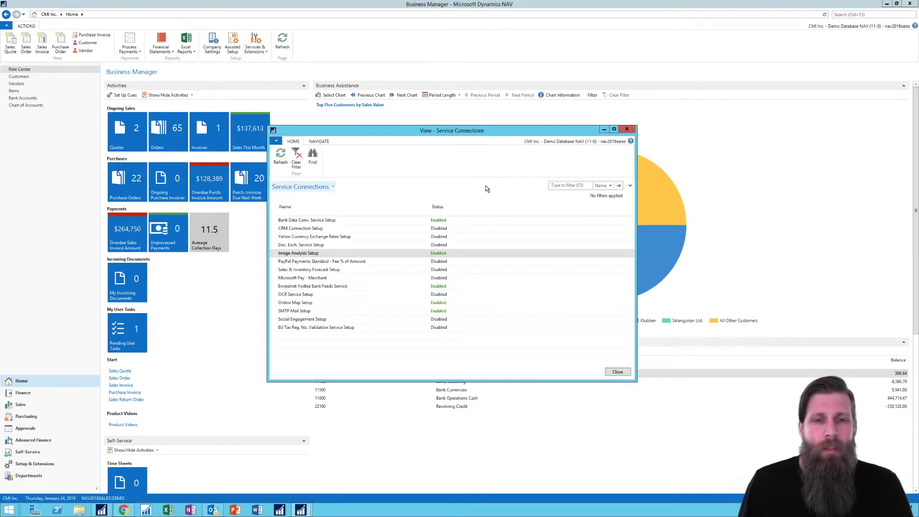
left_click_drag(437, 130, 444, 106)
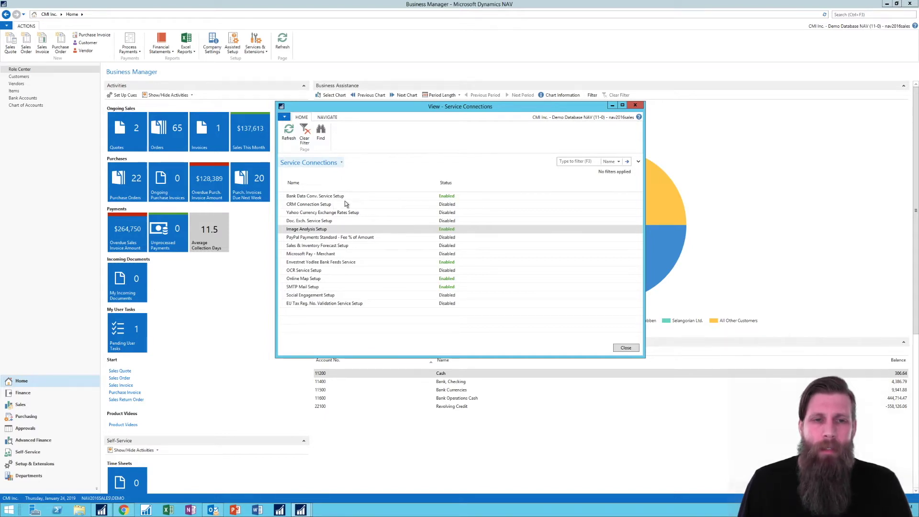
left_click(298, 263)
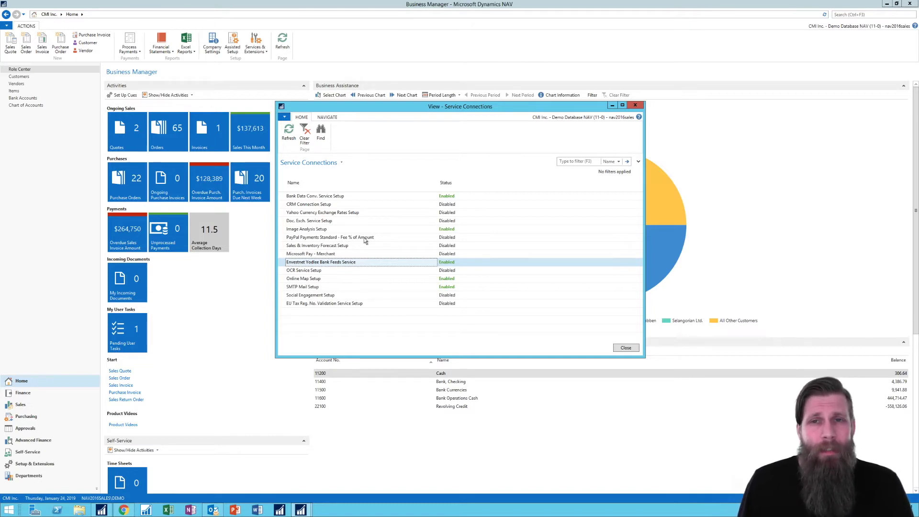
left_click(327, 116)
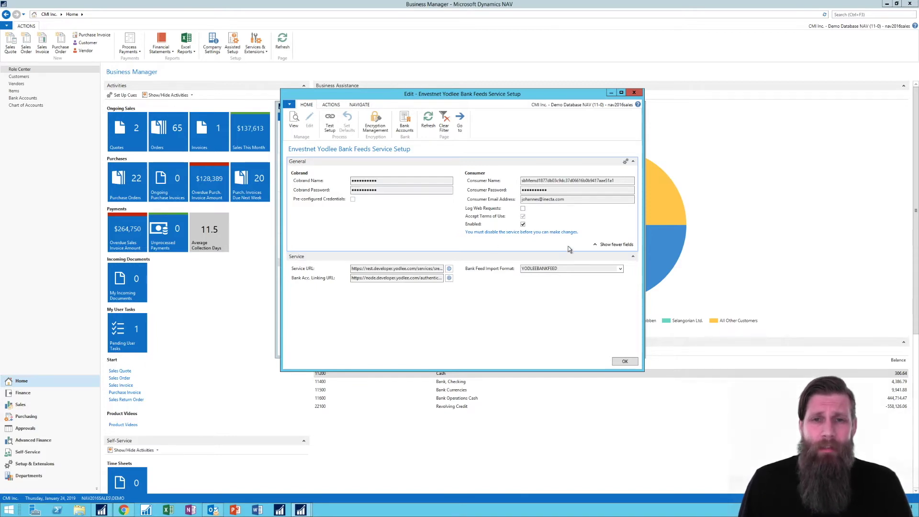
- Review the Yodlee setup card's Actions and Navigate options, then bring the yodlee.com browser forward
left_click(331, 104)
left_click(358, 105)
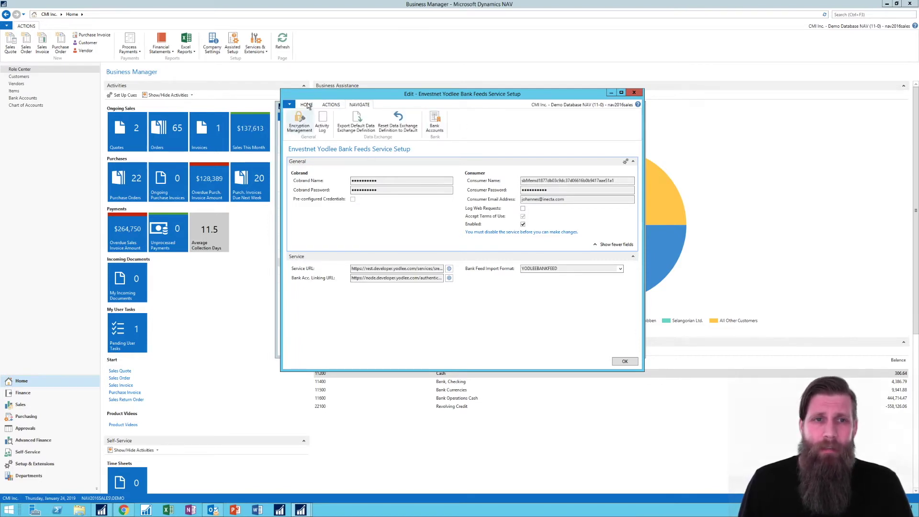
left_click(372, 189)
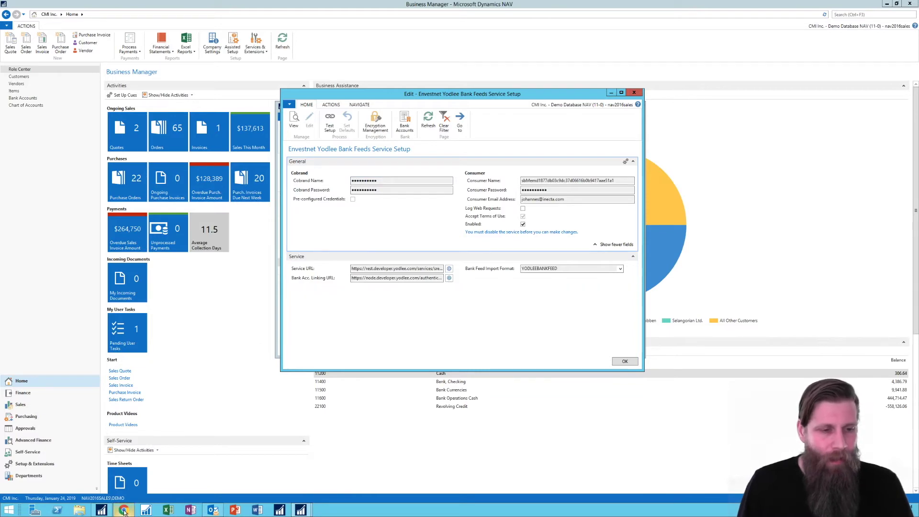
left_click(127, 486)
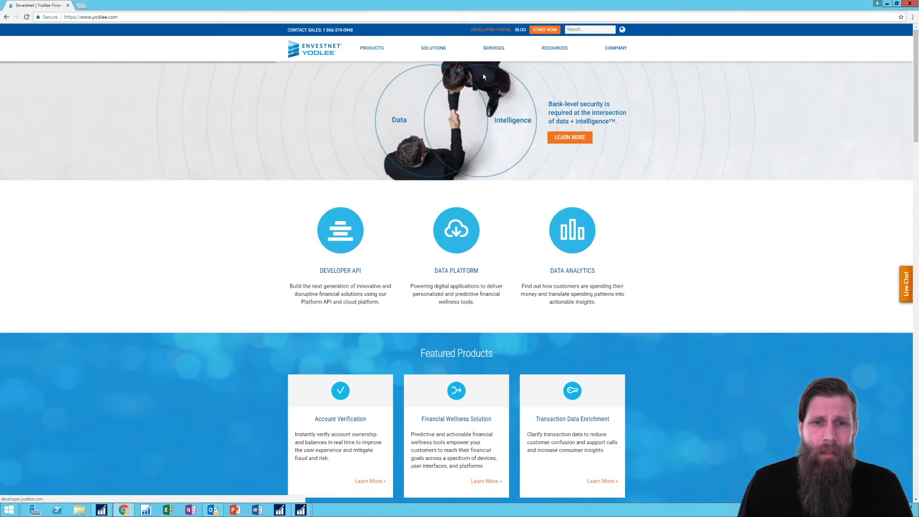
- Browse the Yodlee Solutions overview page
left_click(429, 49)
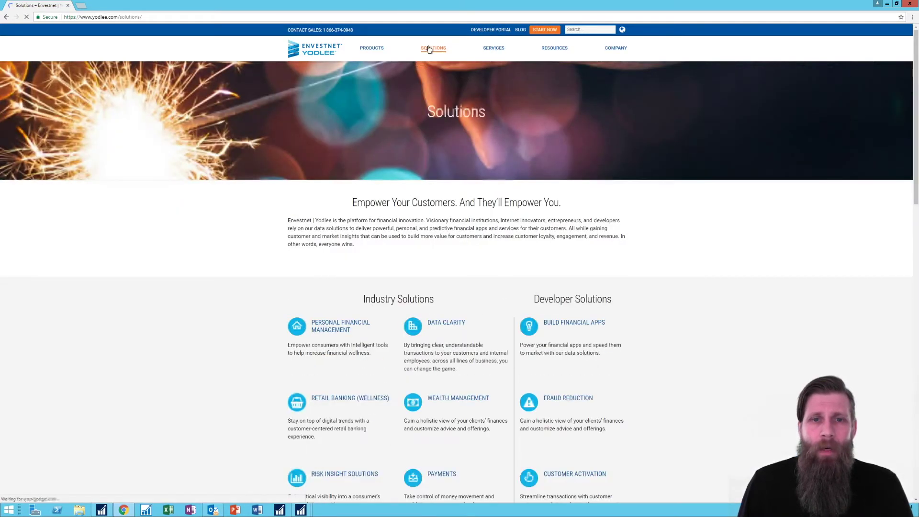
scroll(408, 306, "down", 2)
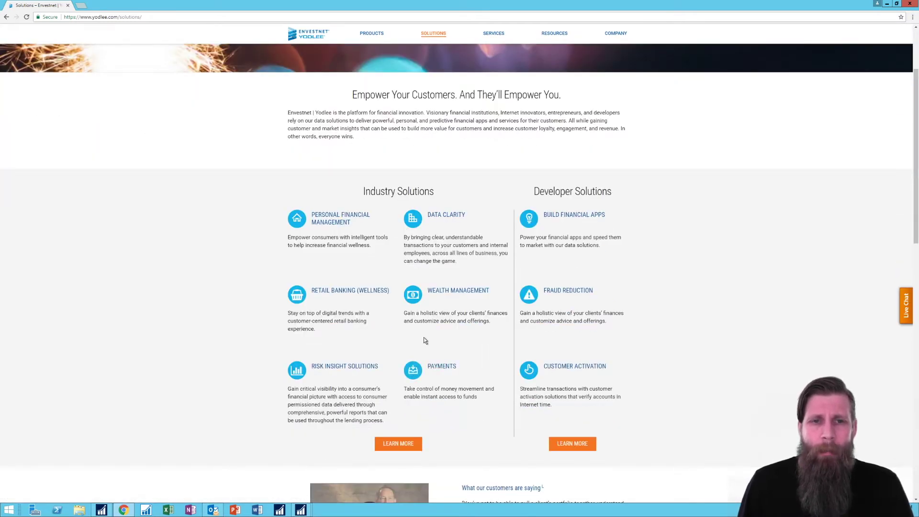
scroll(426, 335, "up", 2)
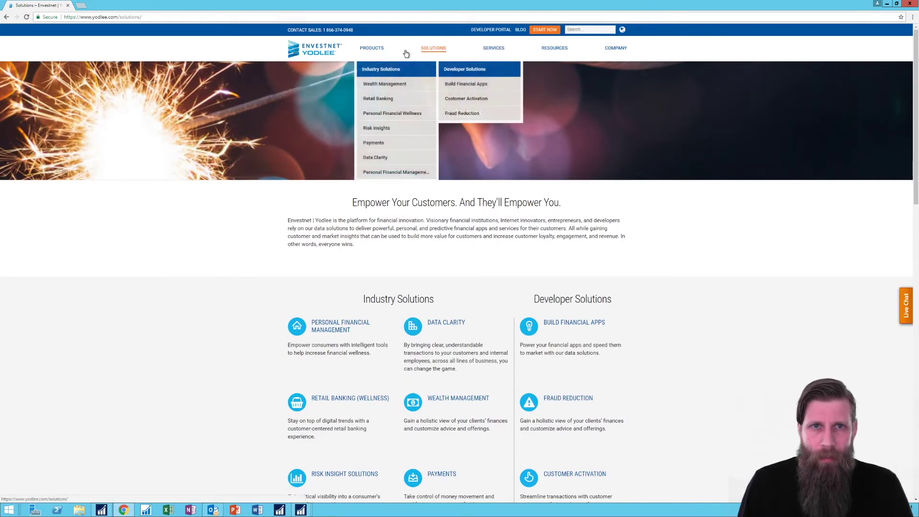
- Open the FastLink page under Products > Featured FinApps and scroll through it
mouse_move(373, 51)
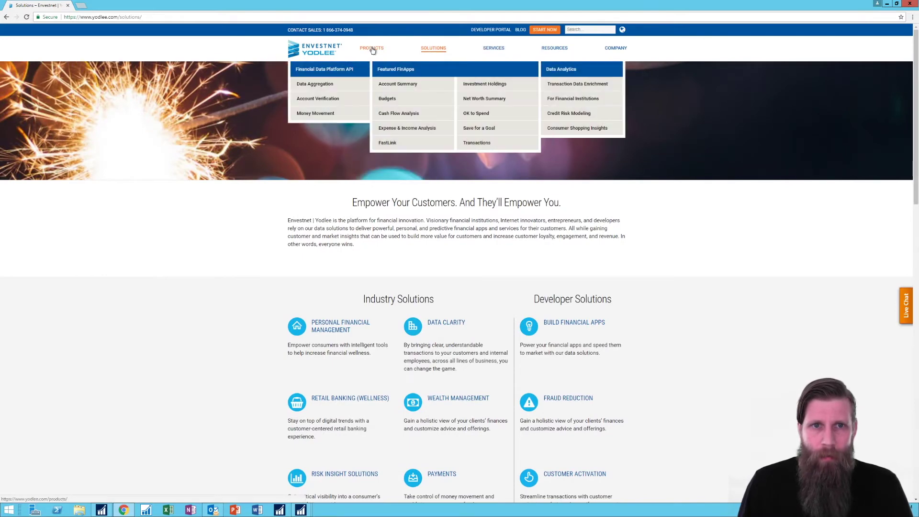
left_click(387, 143)
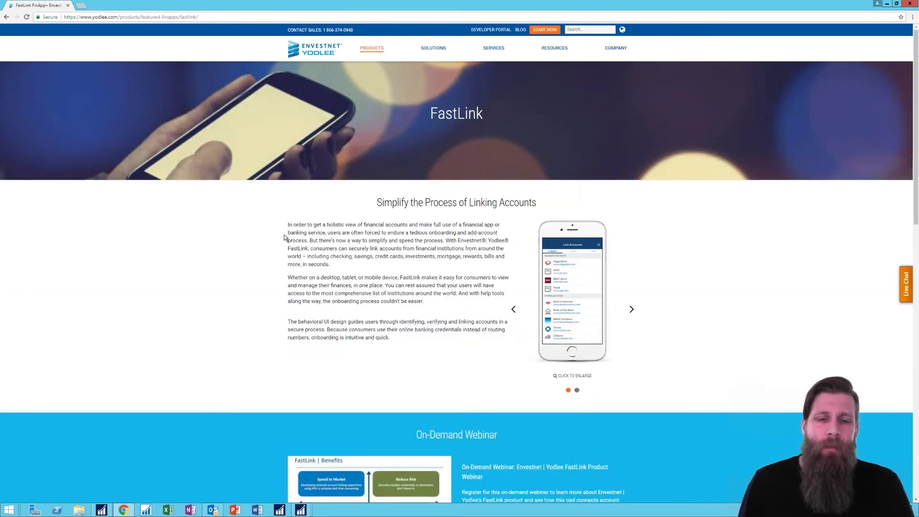
scroll(277, 247, "down", 5)
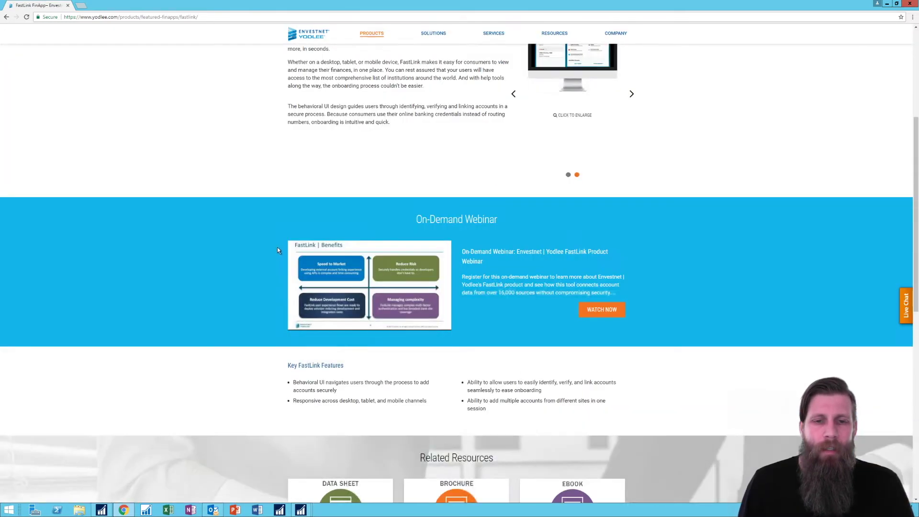
scroll(277, 247, "down", 3)
scroll(277, 248, "down", 3)
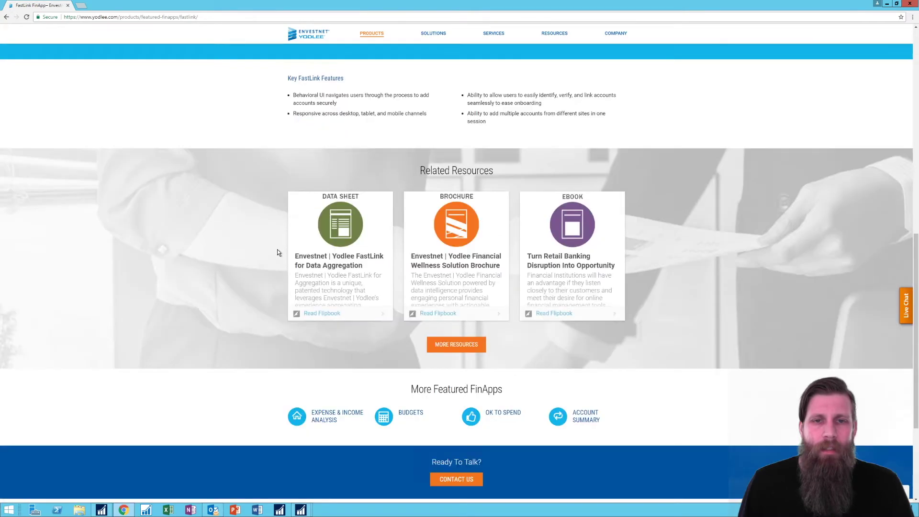
scroll(277, 249, "up", 7)
scroll(278, 249, "up", 3)
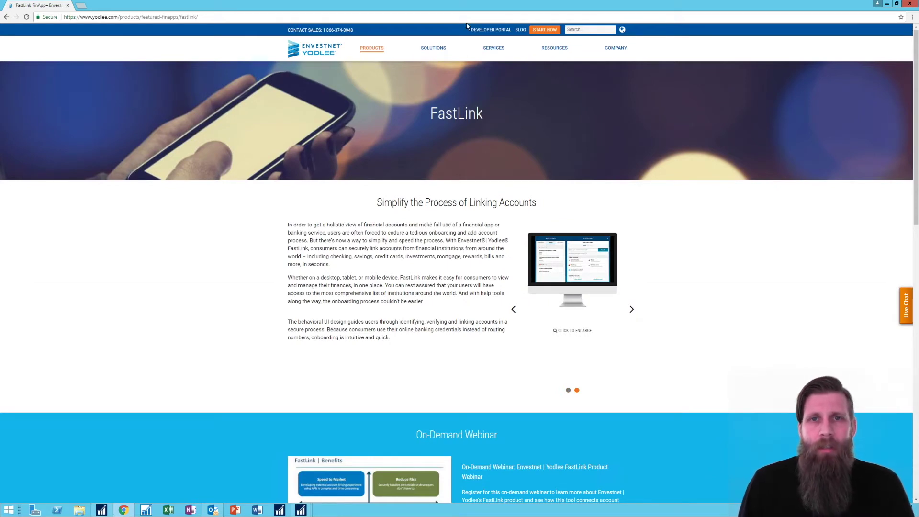
left_click(489, 34)
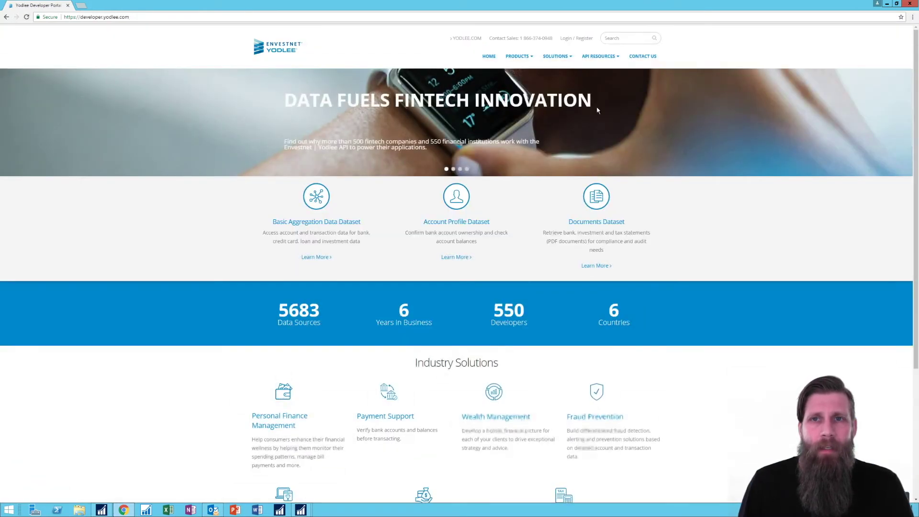
- Open the developer portal's My Profile login form, then preview the Dynamics NAV windows
left_click(581, 39)
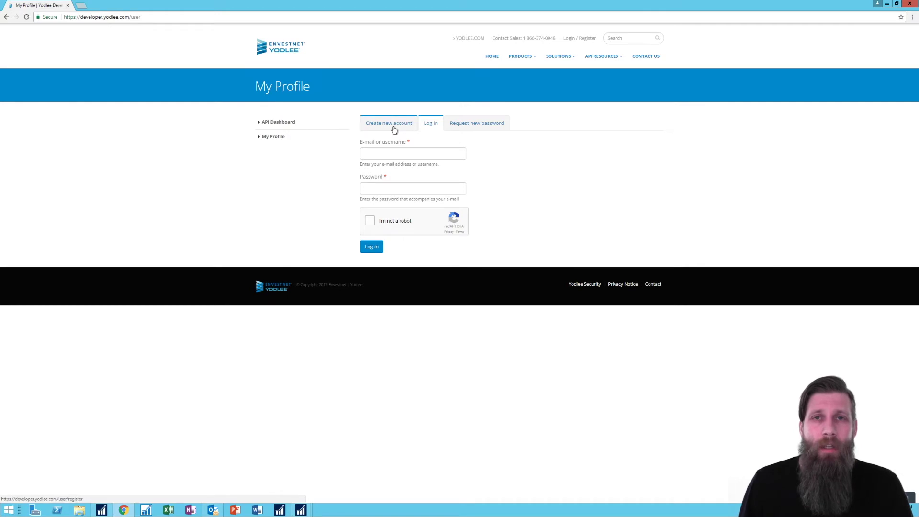
left_click(296, 507)
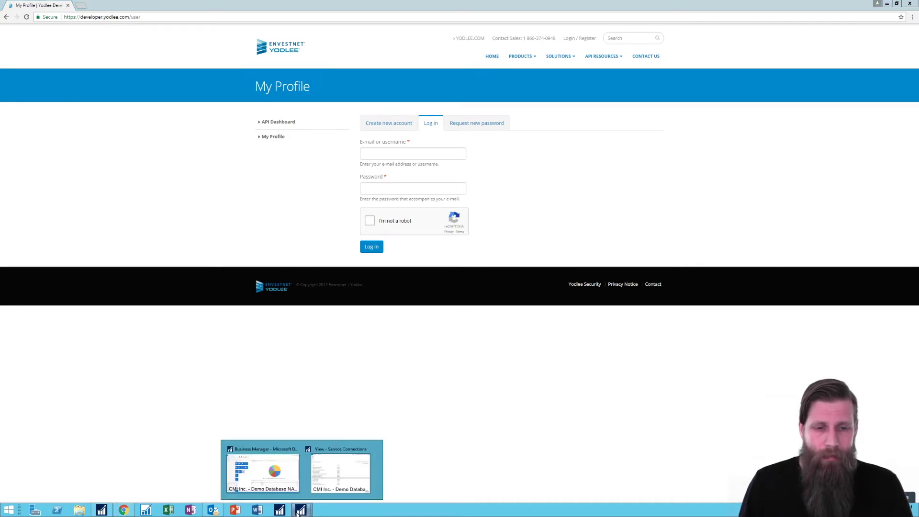
- Close the Yodlee Bank Feeds setup card and return to the Business Manager role center
left_click(330, 460)
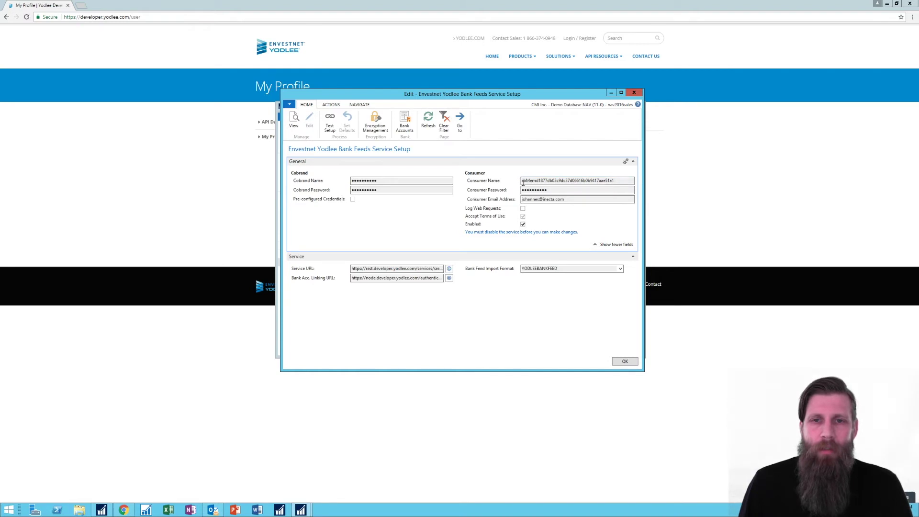
mouse_move(496, 220)
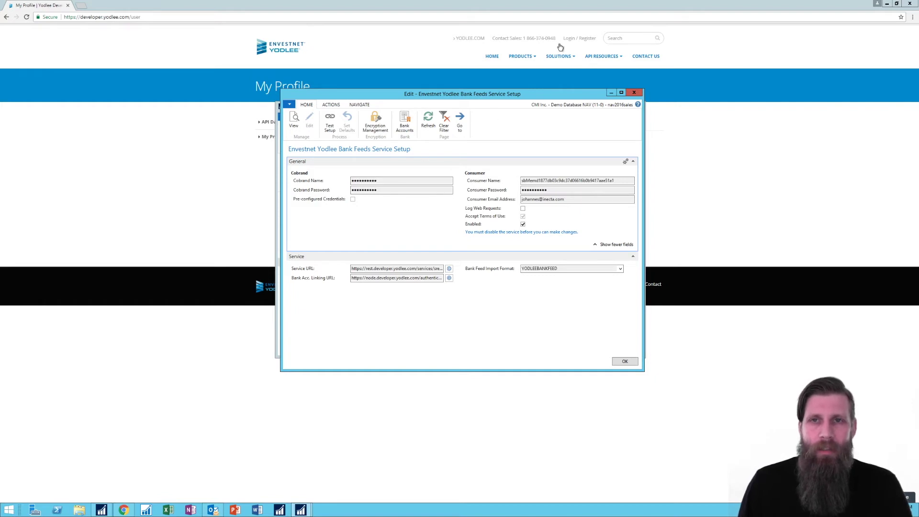
left_click(632, 93)
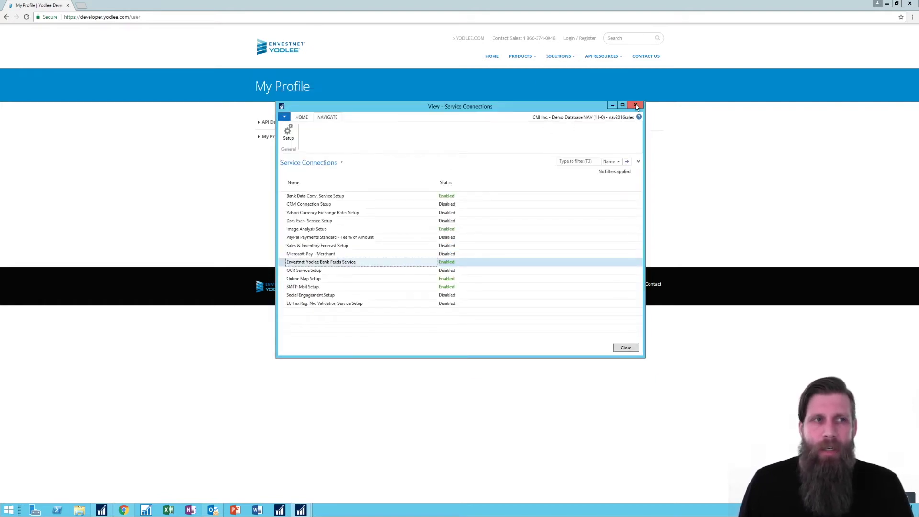
left_click(301, 510)
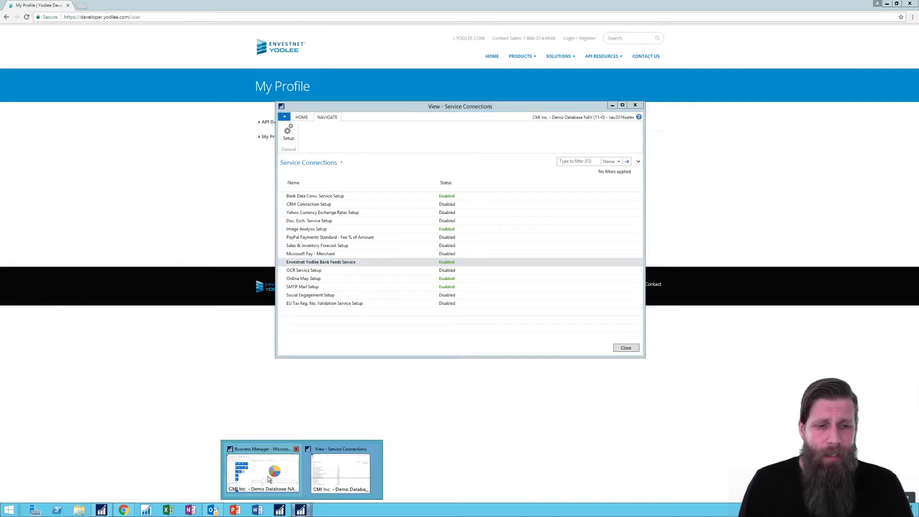
left_click(267, 475)
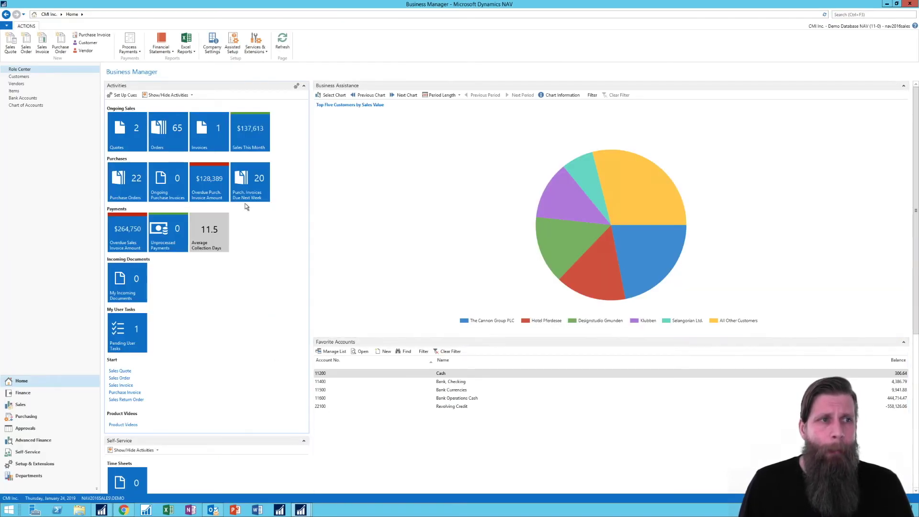
left_click(29, 98)
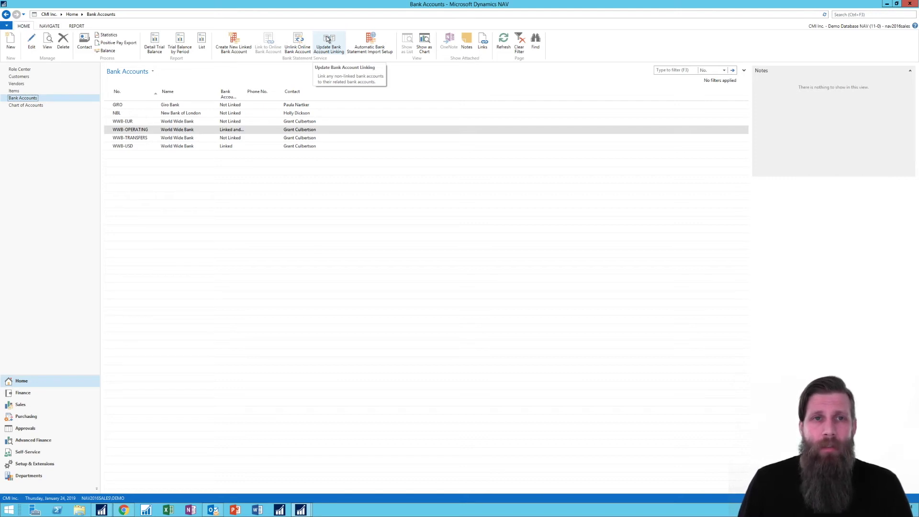
left_click(328, 39)
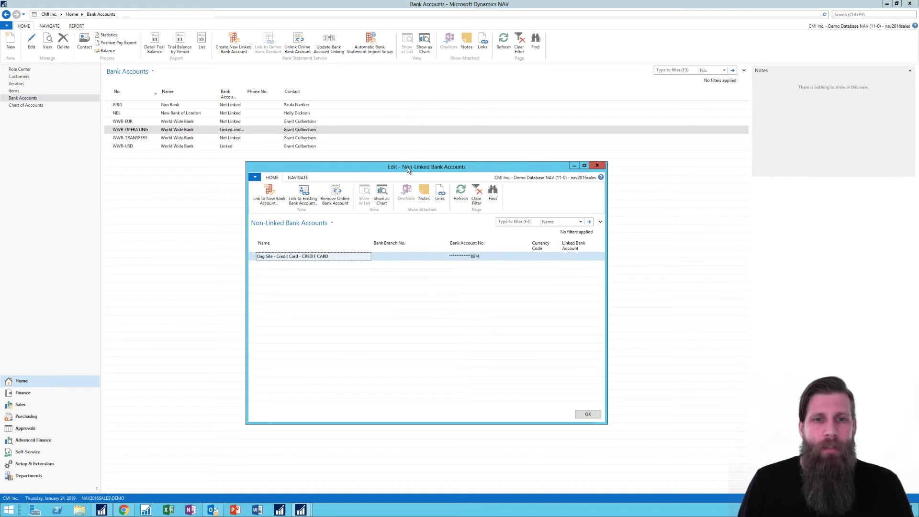
left_click_drag(407, 169, 428, 140)
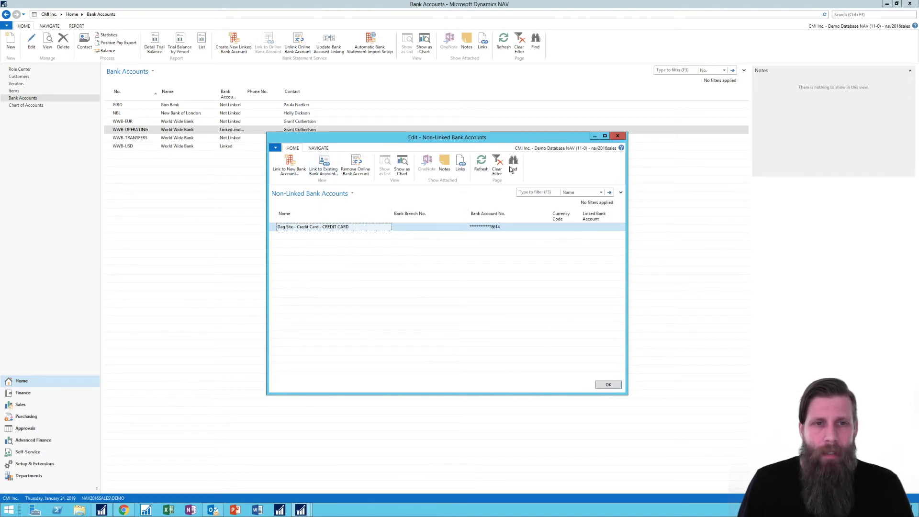
left_click(619, 136)
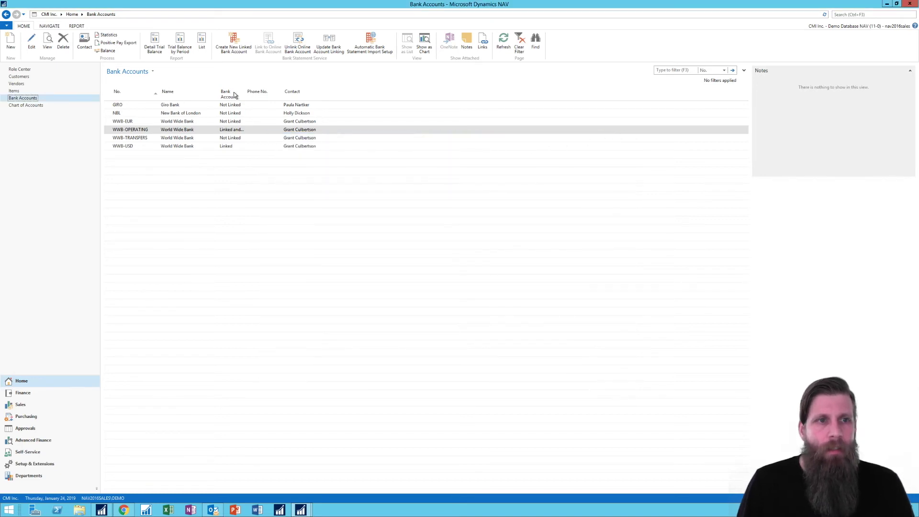
left_click_drag(243, 94, 289, 93)
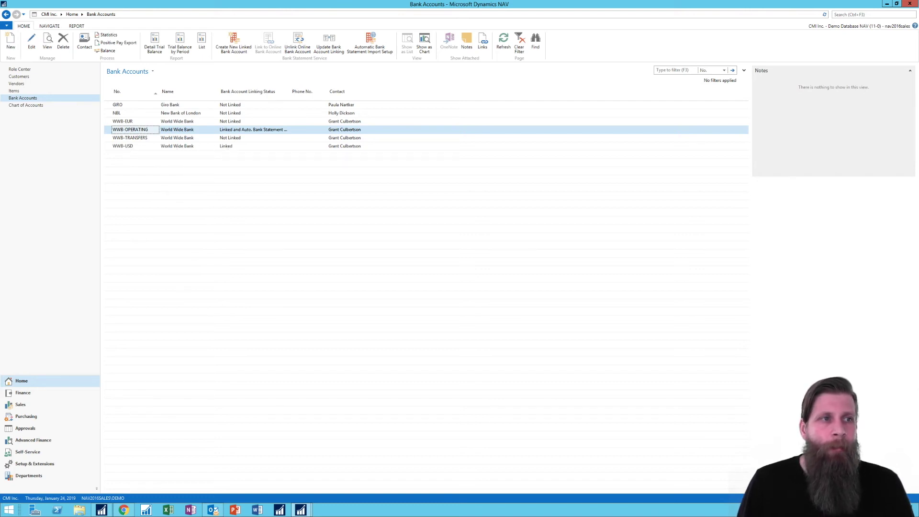
left_click(34, 70)
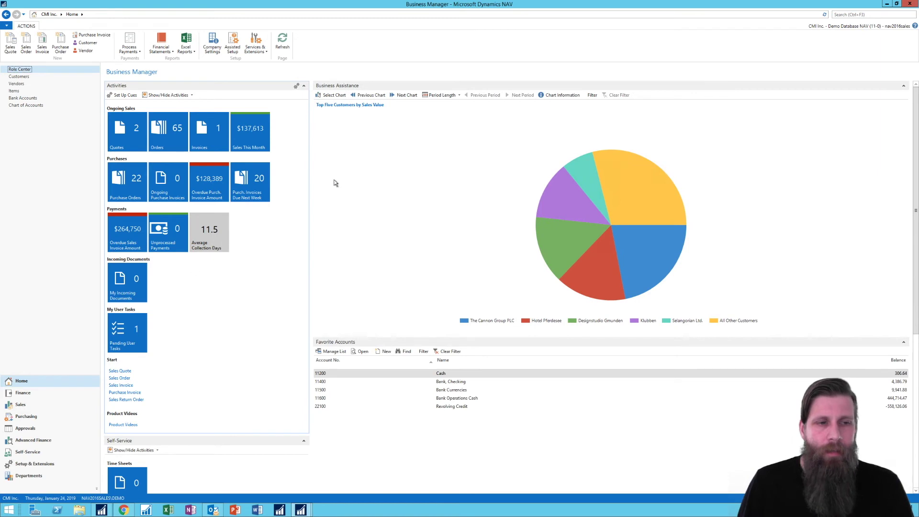
left_click(16, 395)
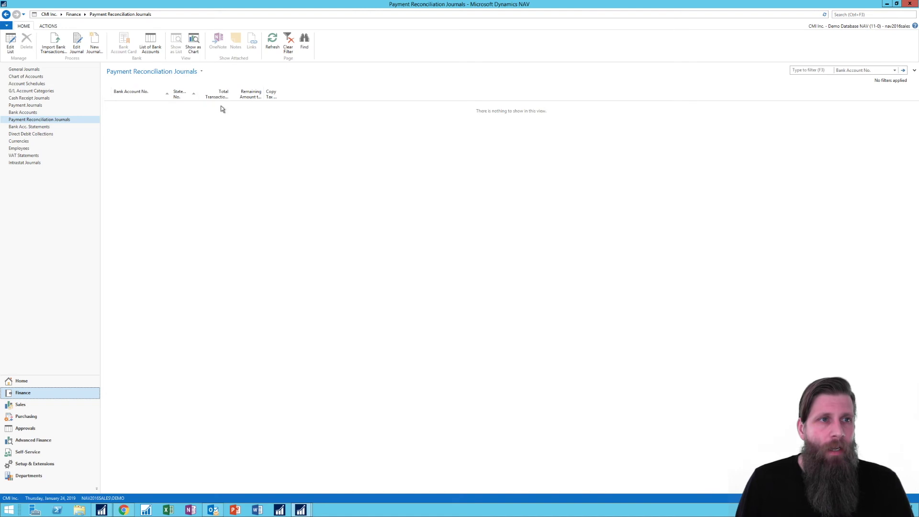
- Import bank transactions for the WWB-OPERATING account, accepting the default statement date range
left_click(56, 44)
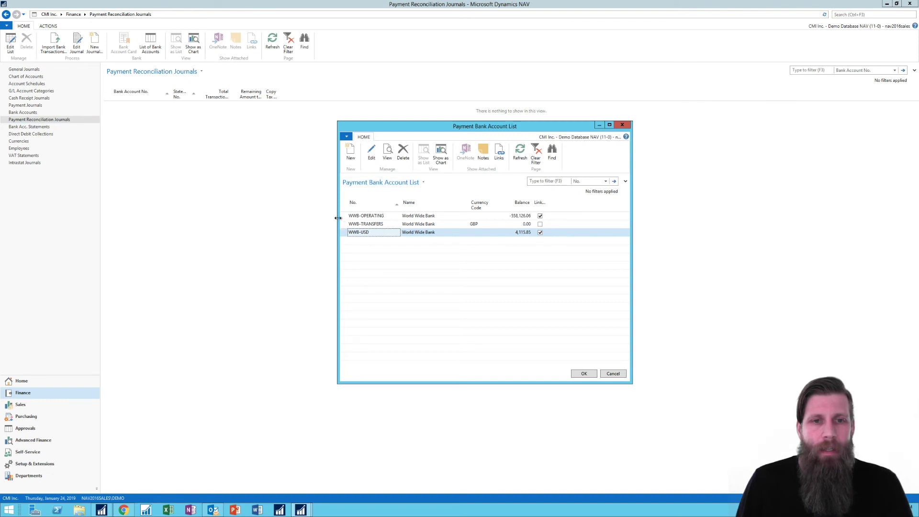
left_click_drag(338, 223, 277, 223)
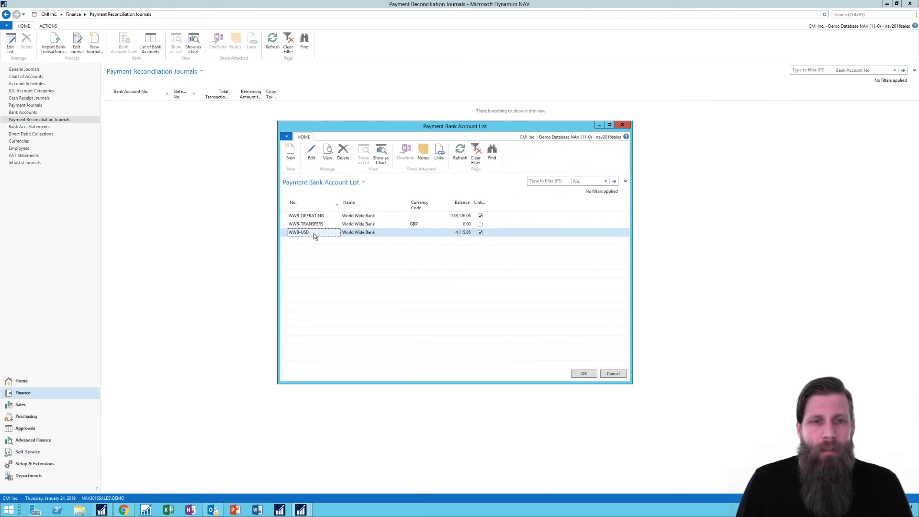
left_click(319, 217)
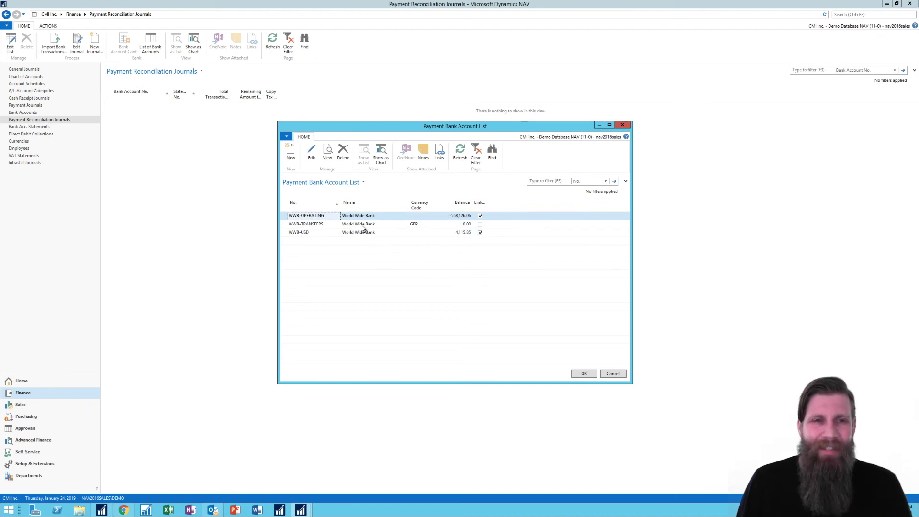
left_click(583, 374)
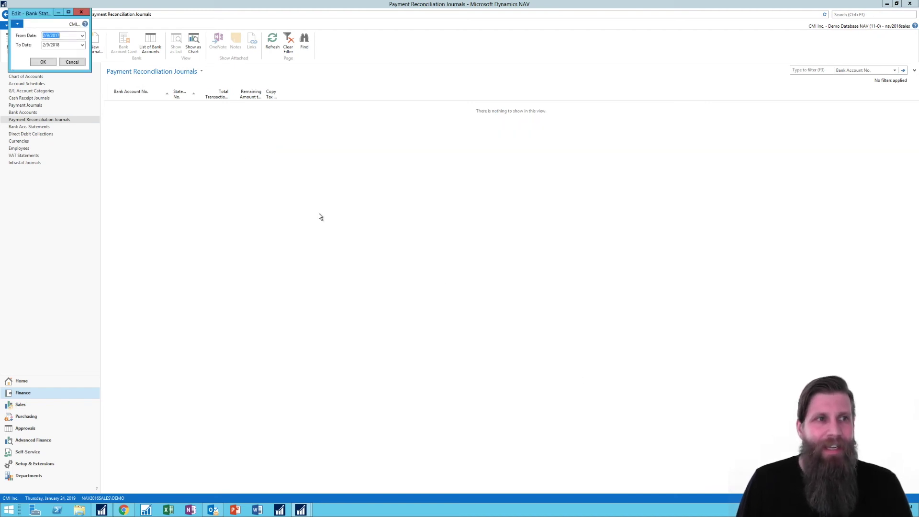
left_click_drag(40, 13, 441, 194)
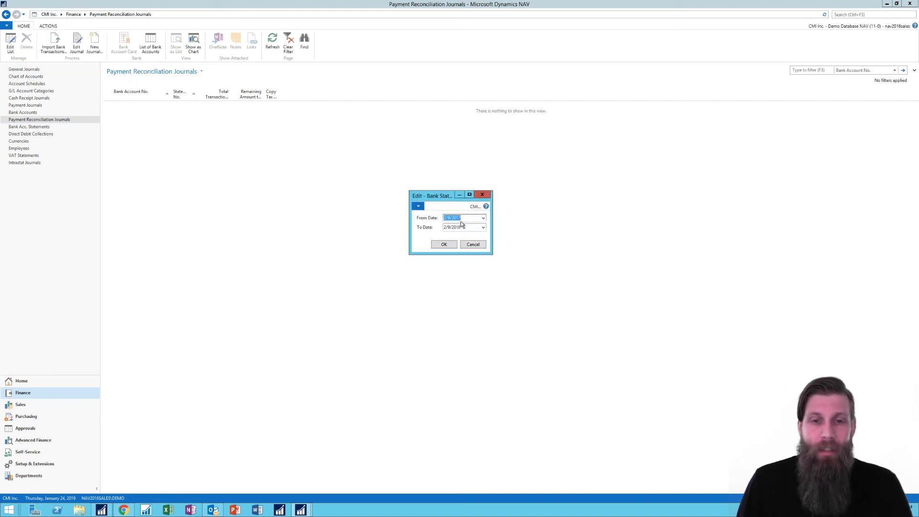
left_click(445, 245)
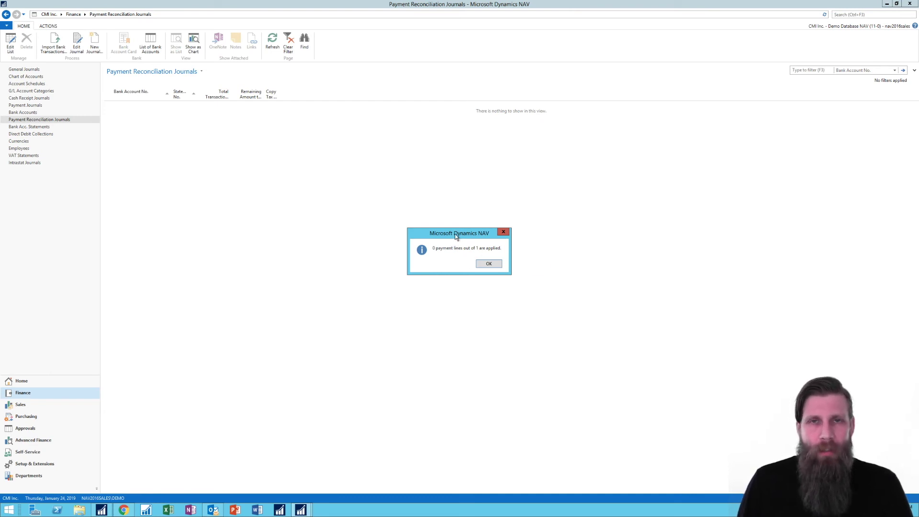
- Dismiss the 0-of-1 applied message and review the journal's CHECK # 998 line for -59.00
left_click(487, 266)
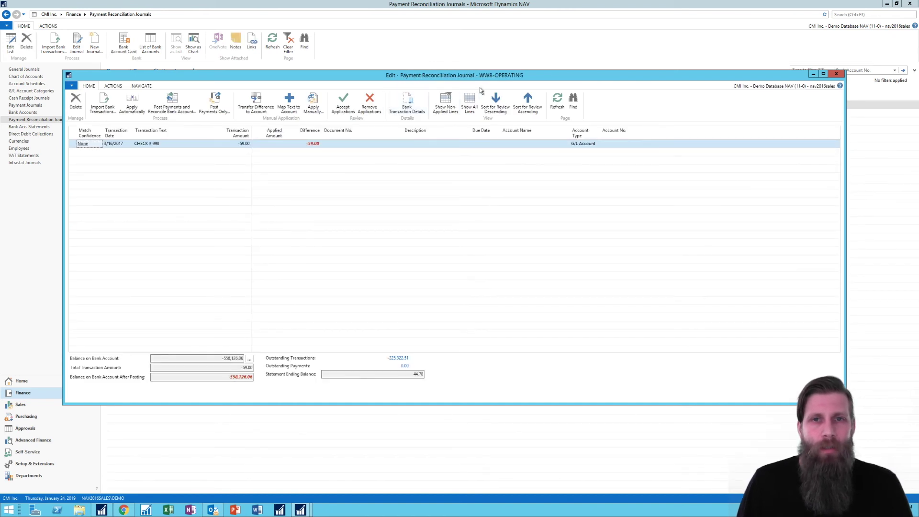
left_click_drag(447, 77, 444, 170)
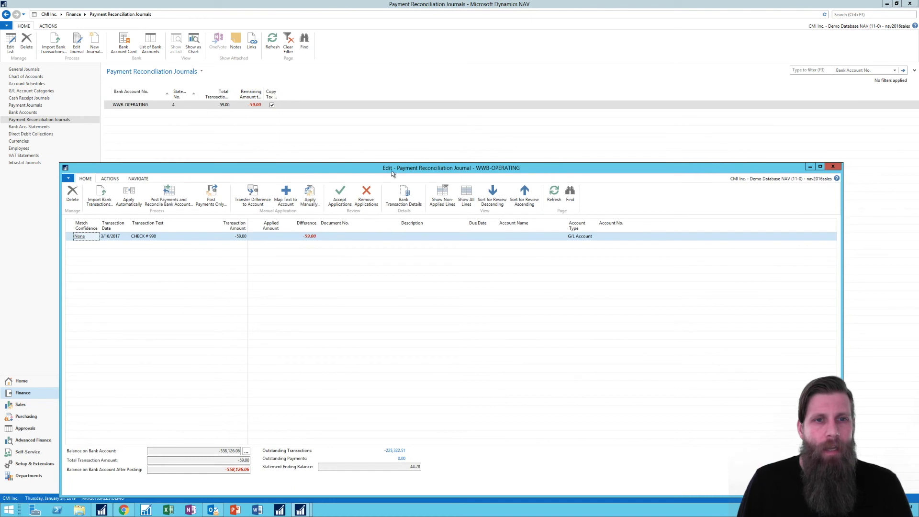
left_click_drag(393, 168, 401, 99)
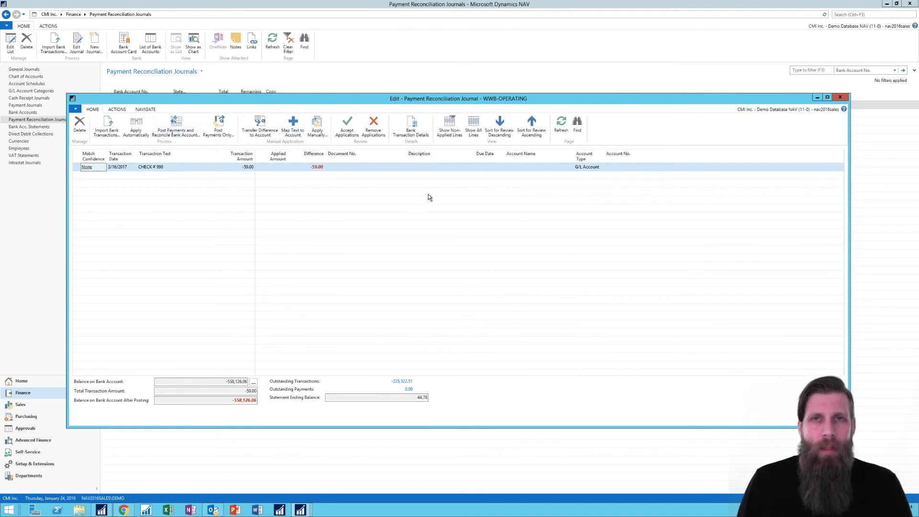
mouse_move(304, 160)
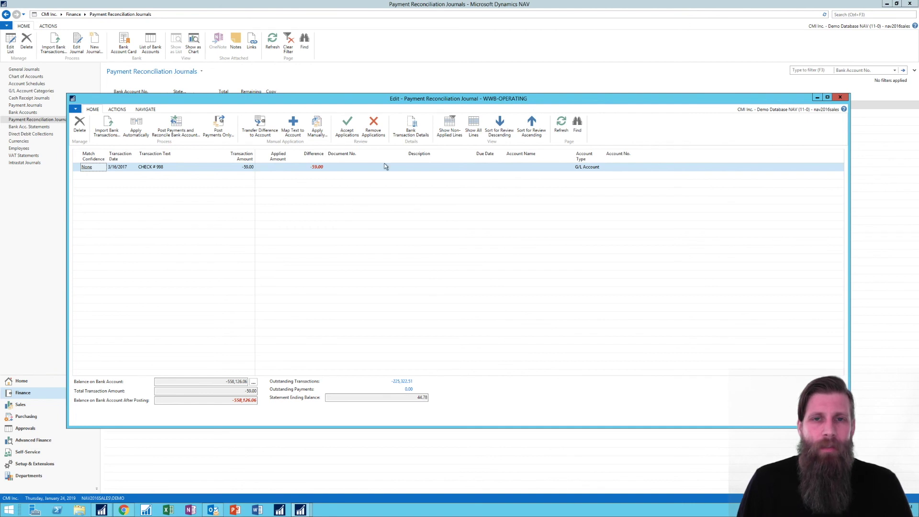
left_click_drag(440, 99, 448, 83)
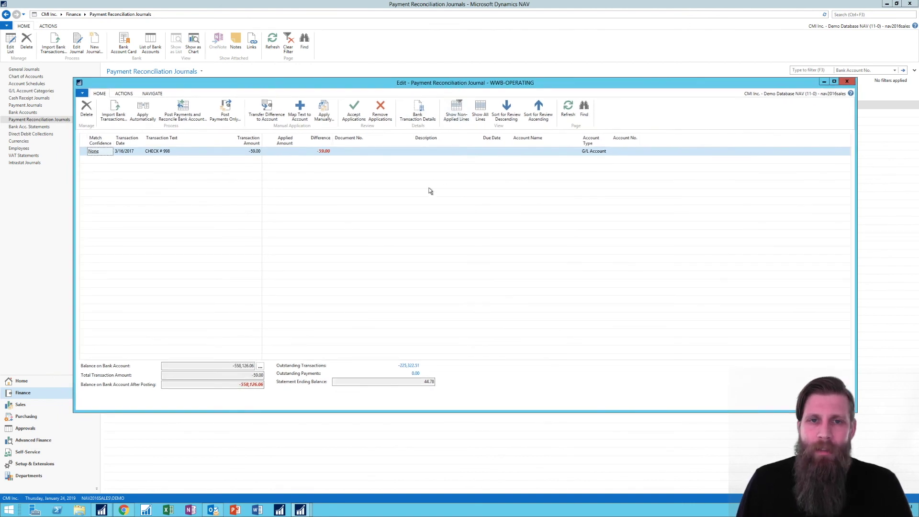